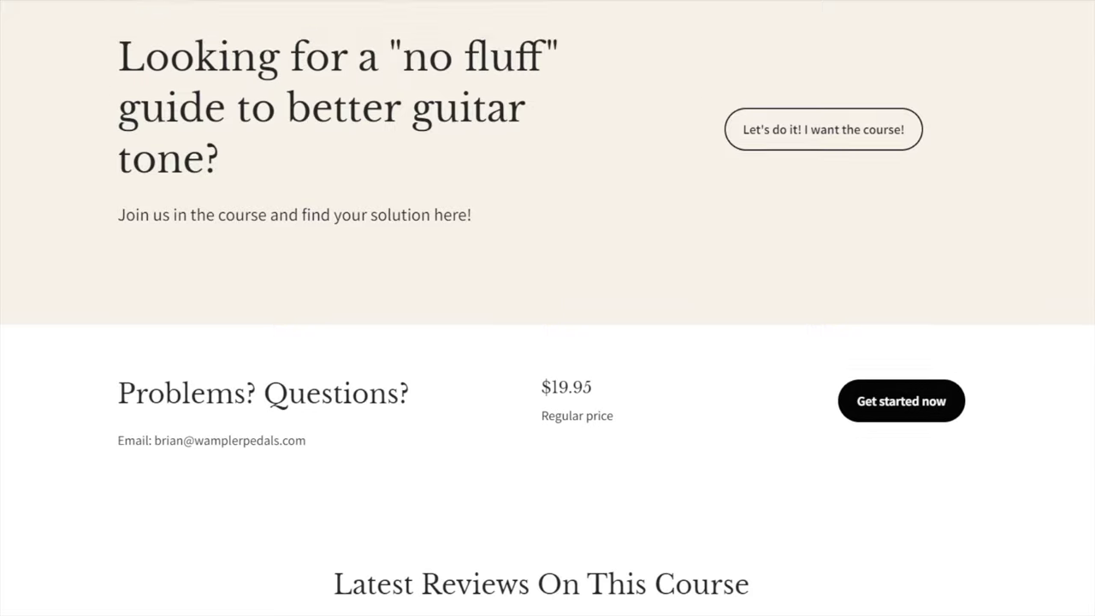
scroll(548, 342, up, 12)
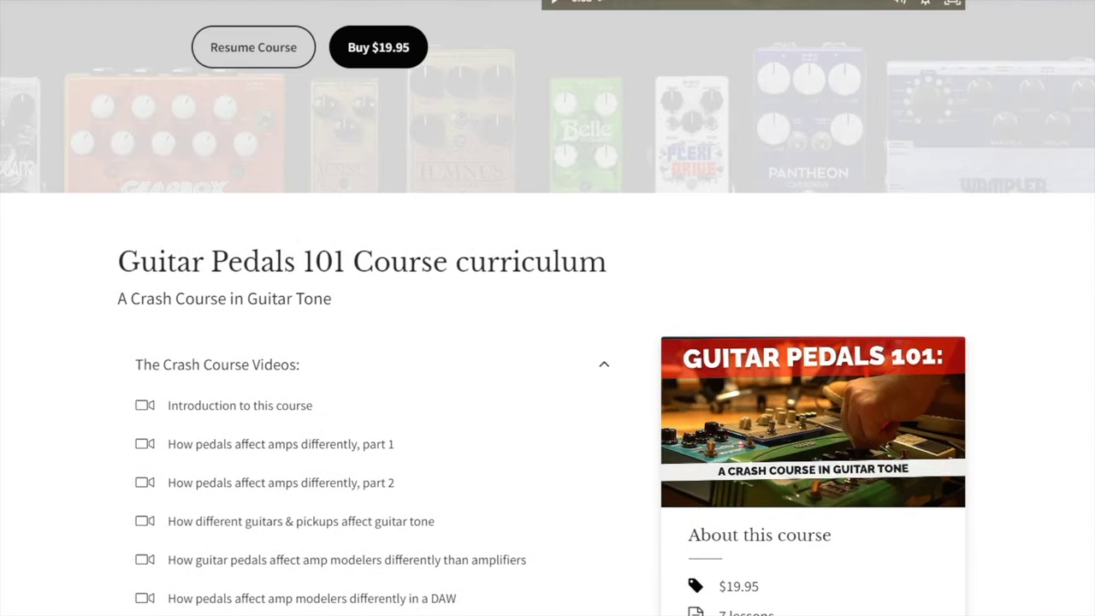
Scroll through the Wampler course curriculum sections on Overdrive, Distortion and Fuzz pedals.
scroll(548, 342, down, 3)
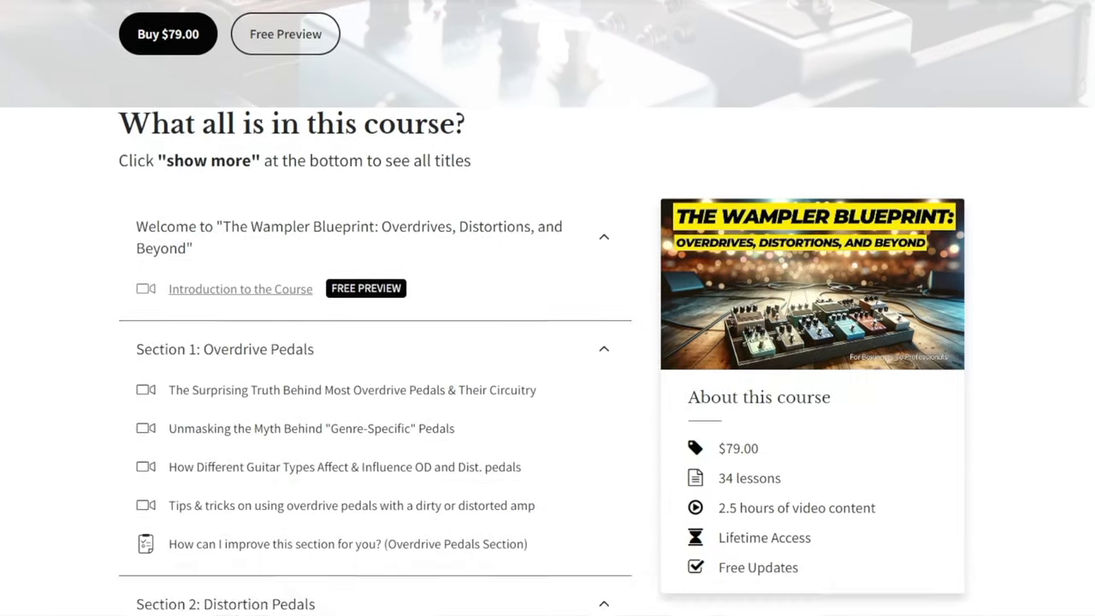
scroll(547, 308, down, 2)
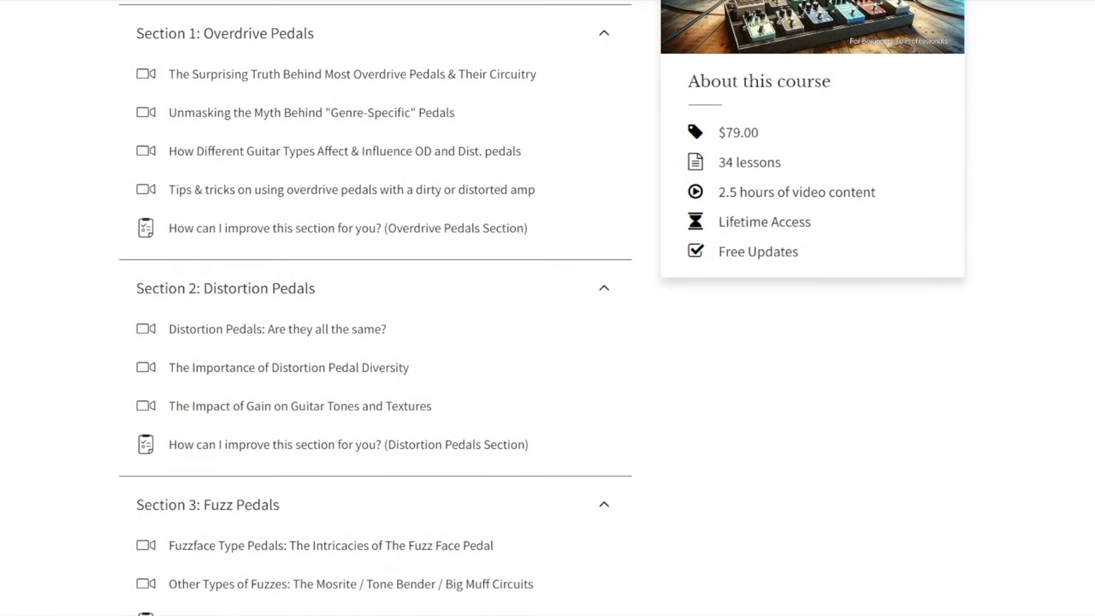
scroll(547, 308, down, 2)
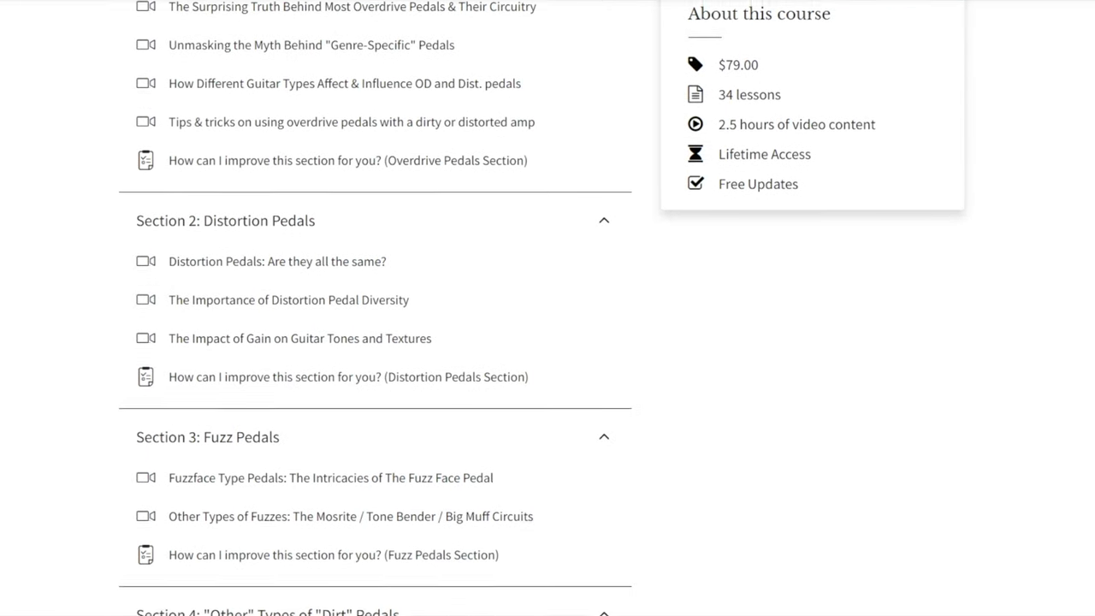
scroll(548, 308, down, 1)
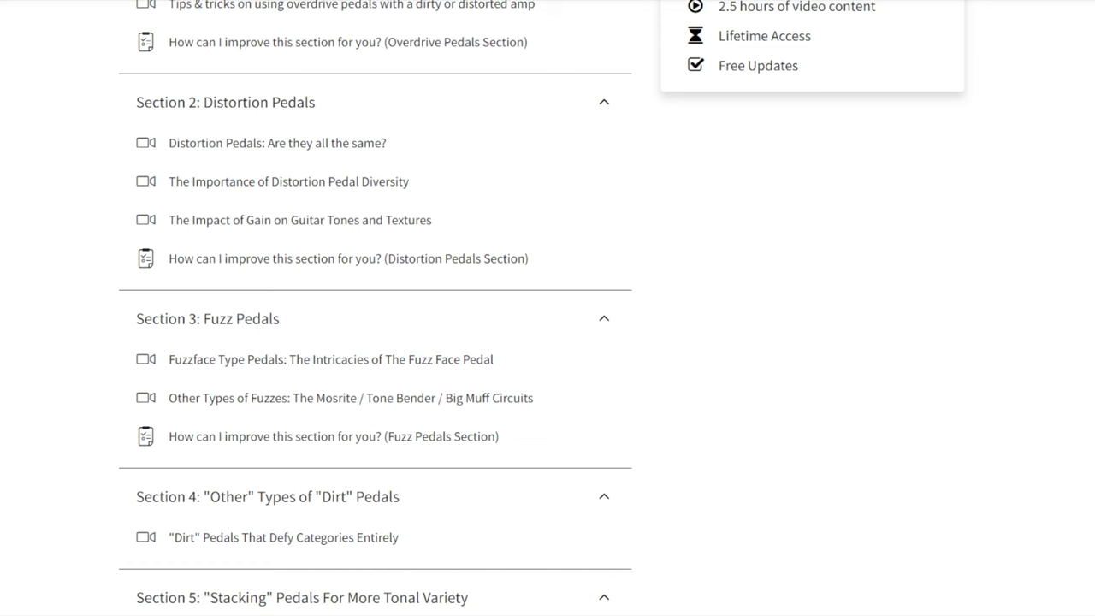
scroll(548, 308, down, 1)
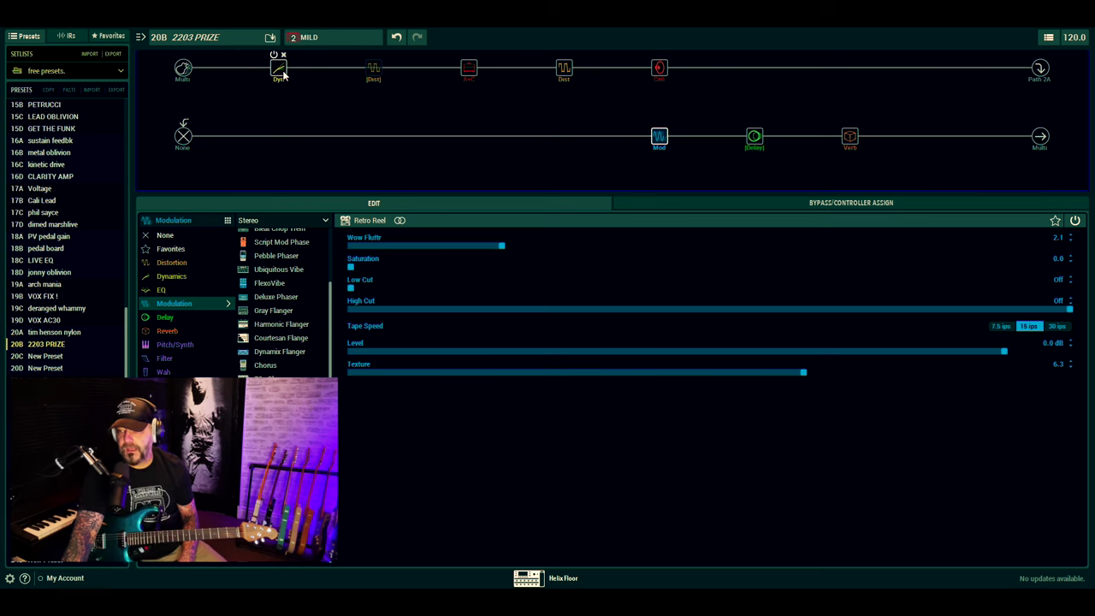
click(281, 75)
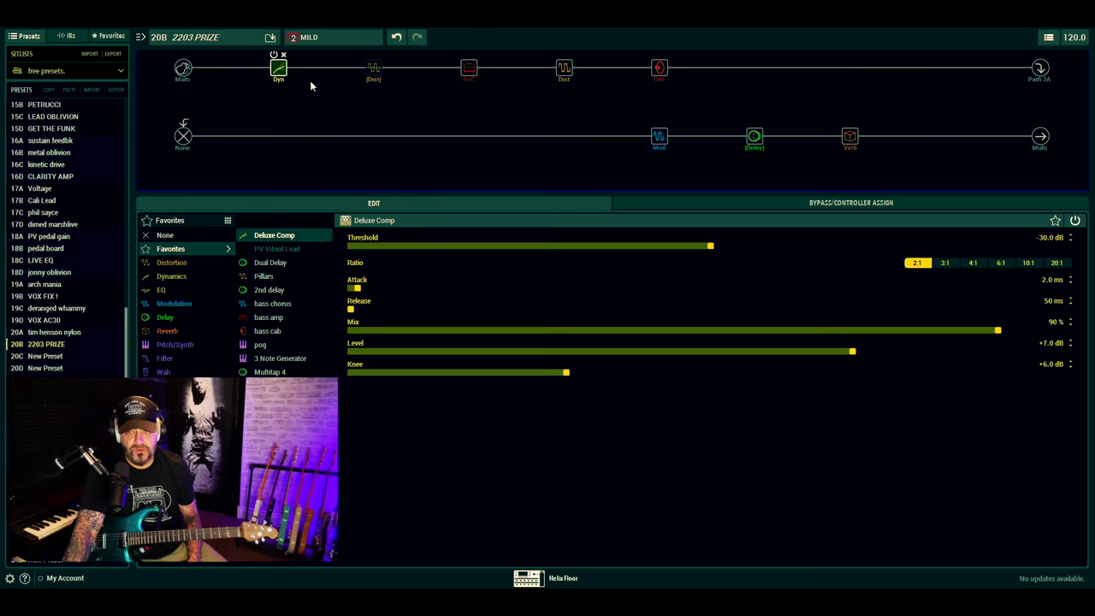
Look at the Brit 2203 amp and Retro Reel blocks, ending on the Deluxe Comp compressor settings.
mouse_move(373, 75)
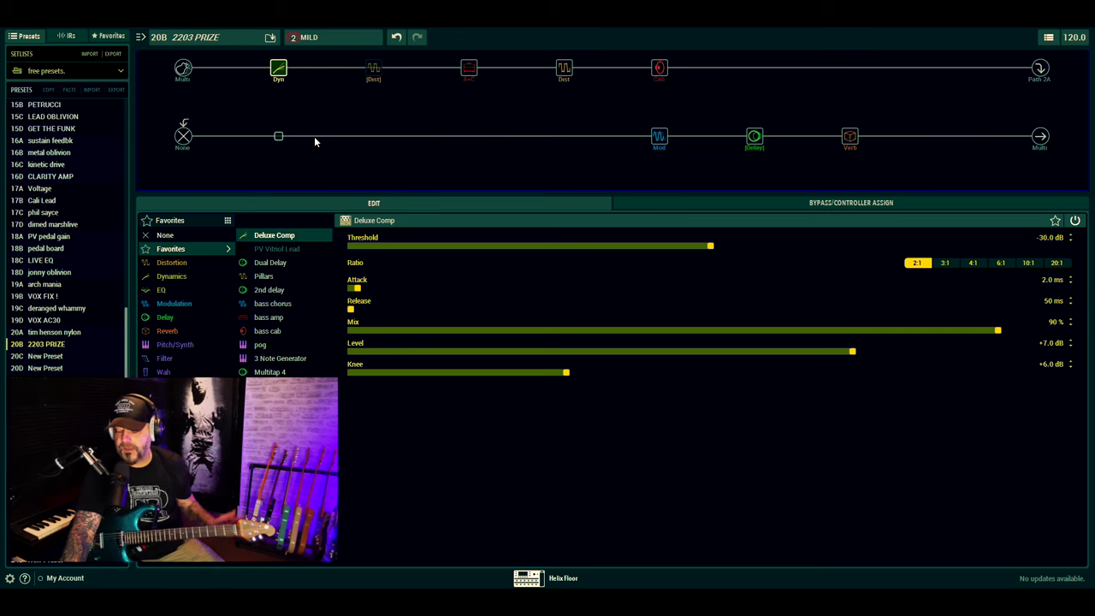
mouse_move(469, 71)
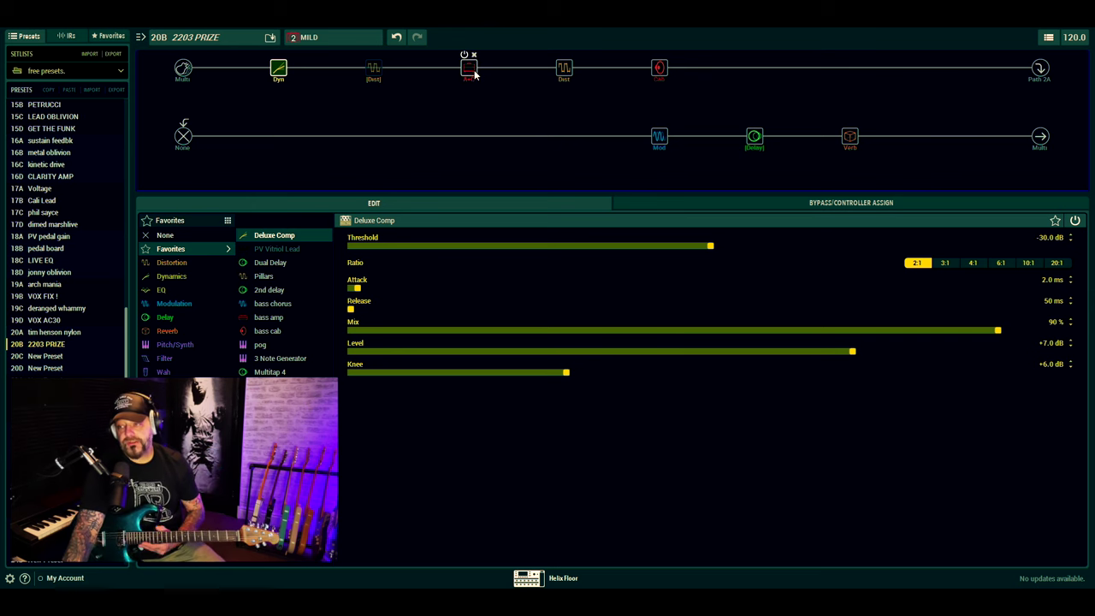
click(472, 71)
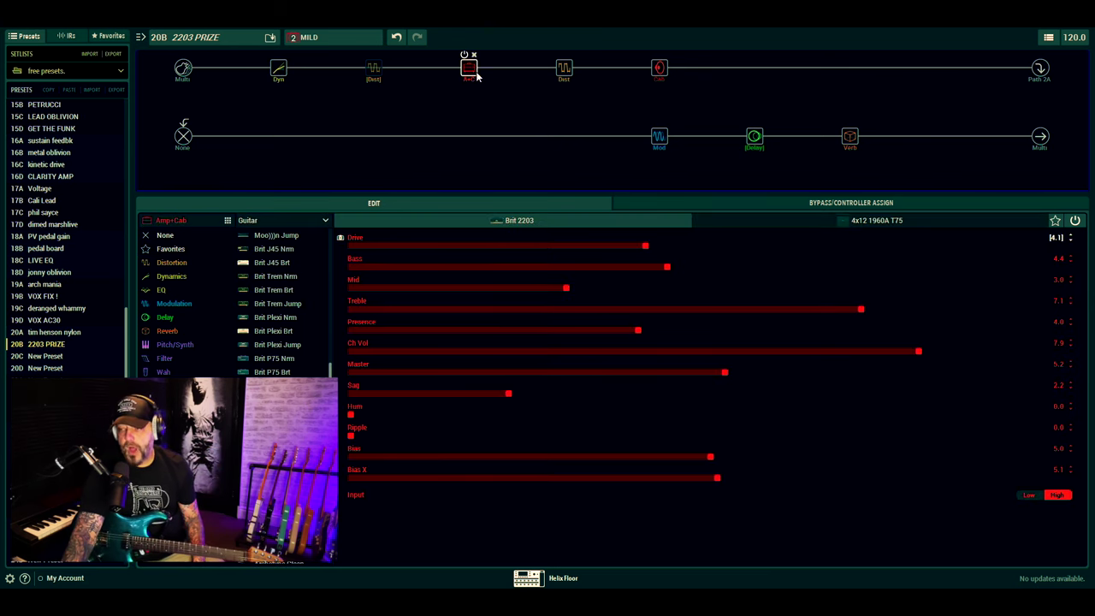
mouse_move(281, 70)
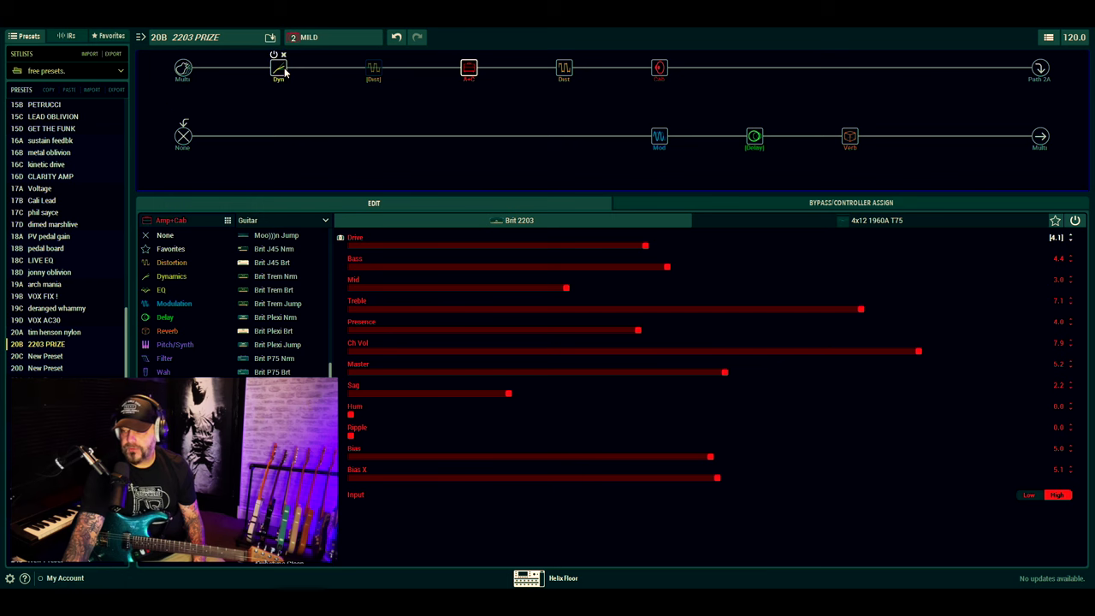
click(280, 71)
click(662, 139)
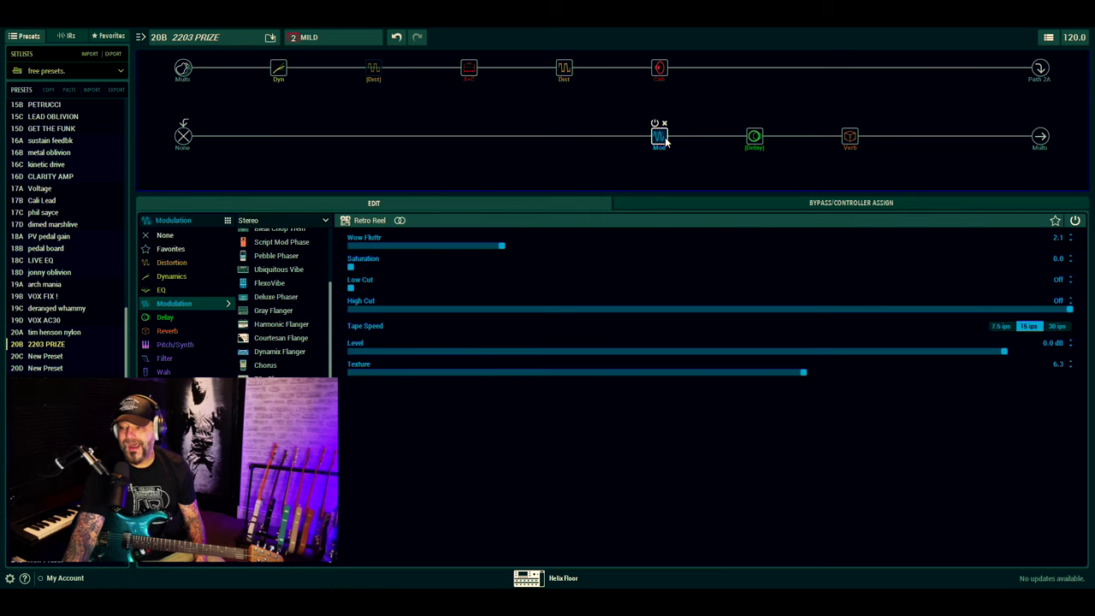
click(277, 77)
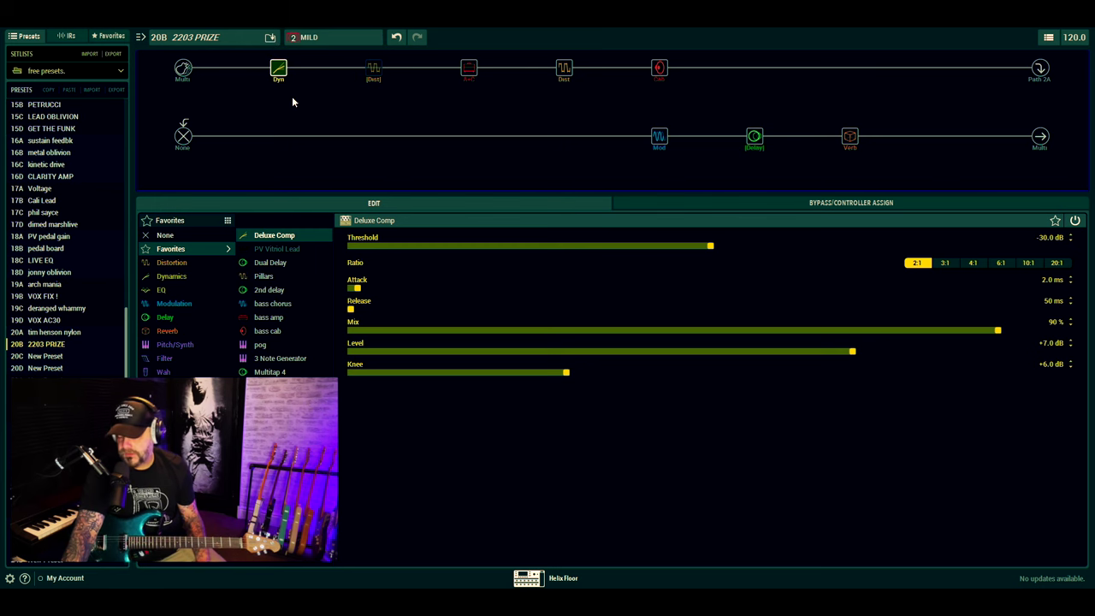
Review Prize Drive, Brit 2203, Kinky Boost, Greenback 30 cab and Retro Reel, then show Dual Delay.
click(375, 70)
click(469, 70)
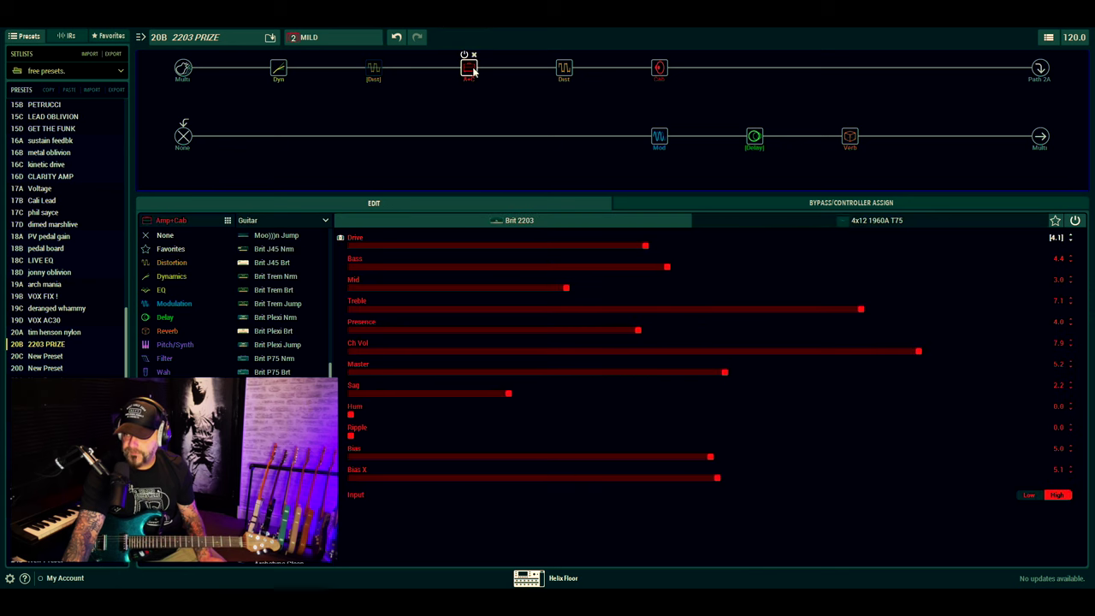
click(569, 69)
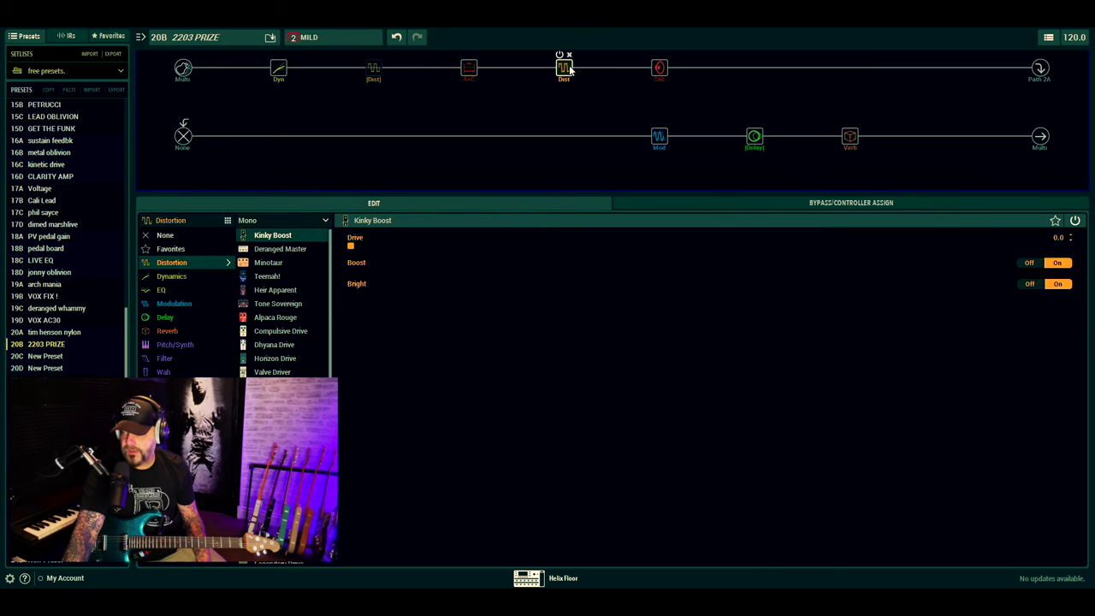
click(660, 71)
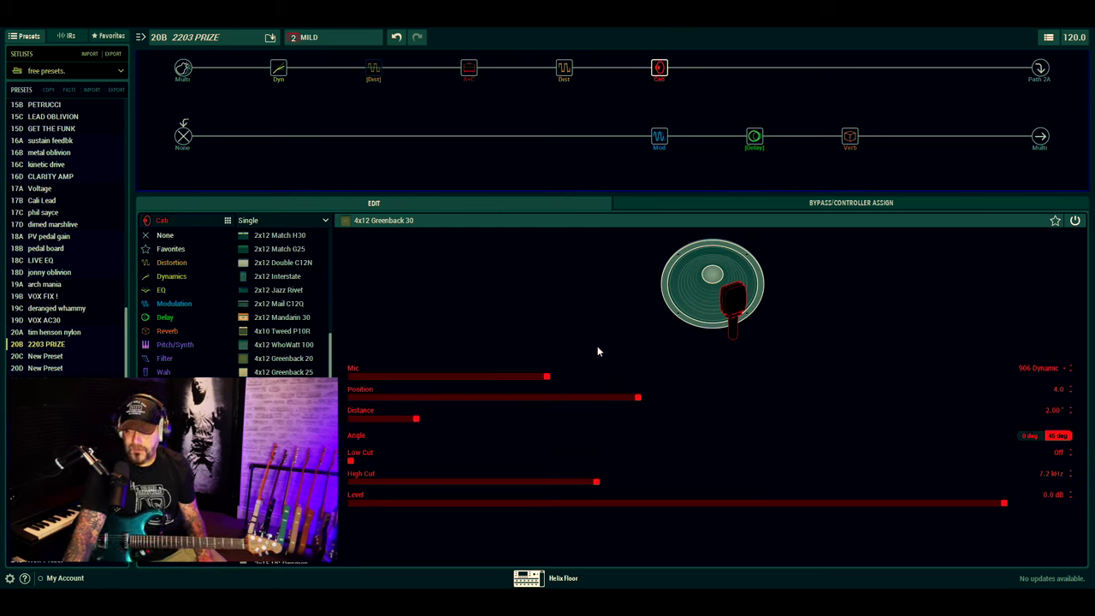
click(564, 69)
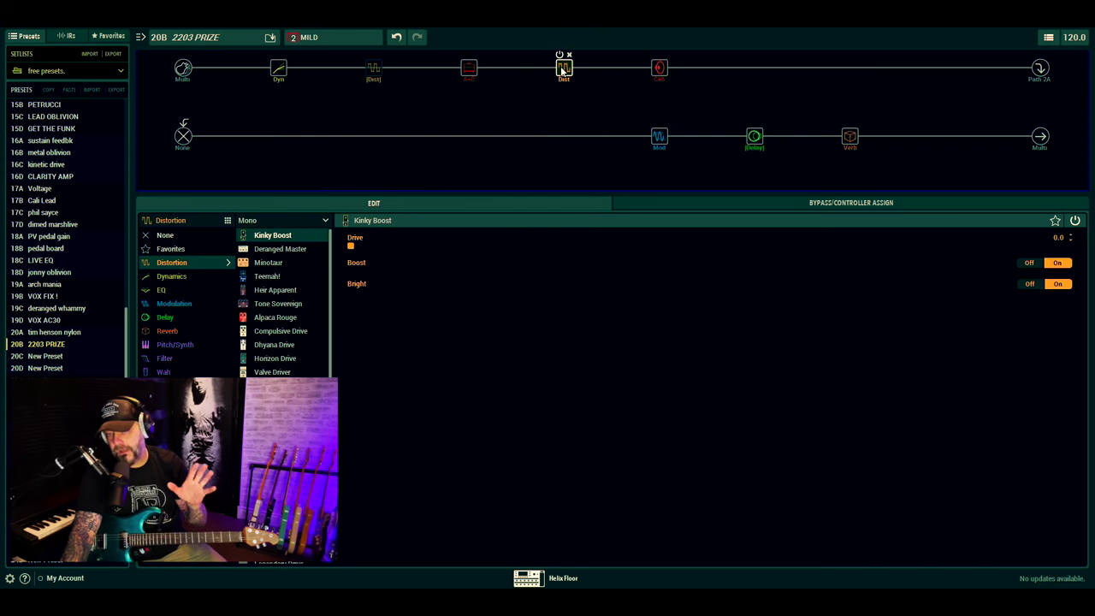
click(664, 140)
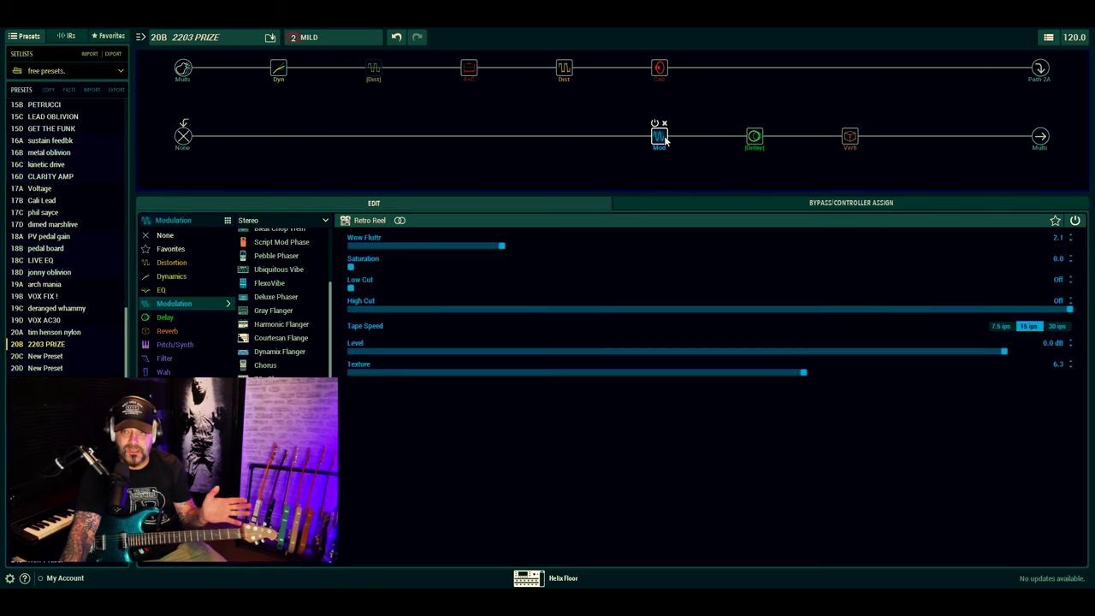
click(754, 141)
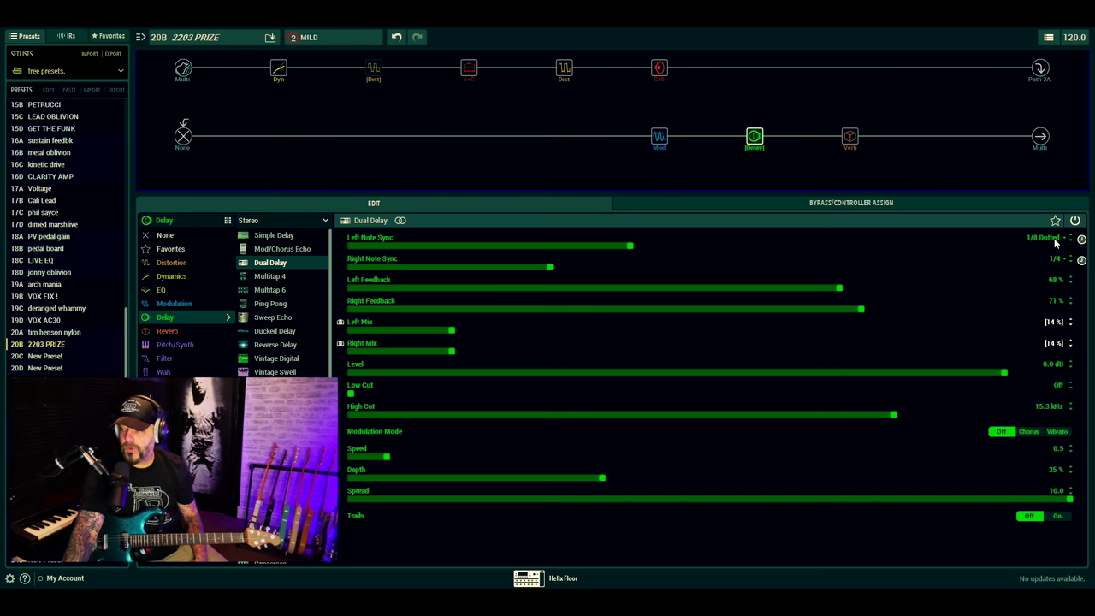
Show the Tile reverb: 5.0 decay, 138 Hz low cut, 9.8 kHz high cut, 44% mix.
click(852, 141)
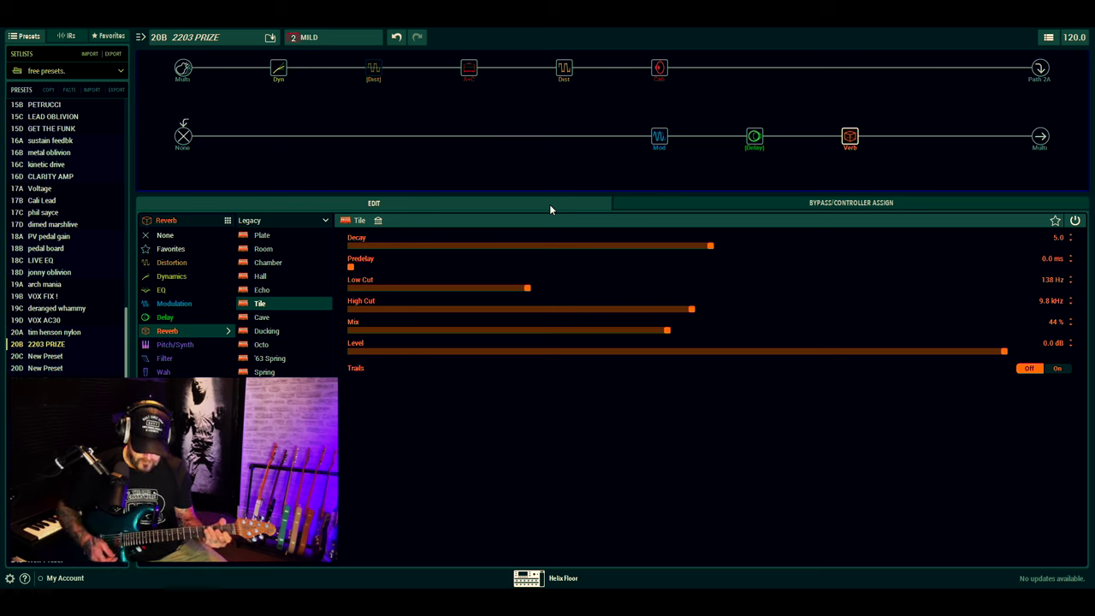
Bypass the Mod block on path 2 while the Tile reverb settings stay displayed.
click(656, 125)
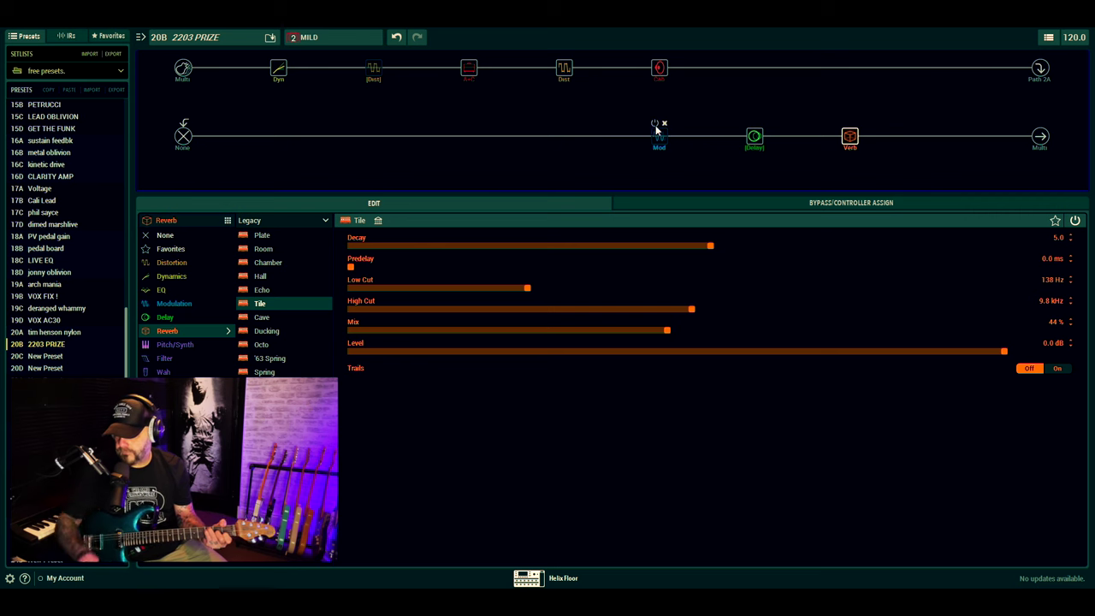
Re-enable Retro Reel, compare it bypassed and on, then show the Brit 2203 amp.
click(654, 124)
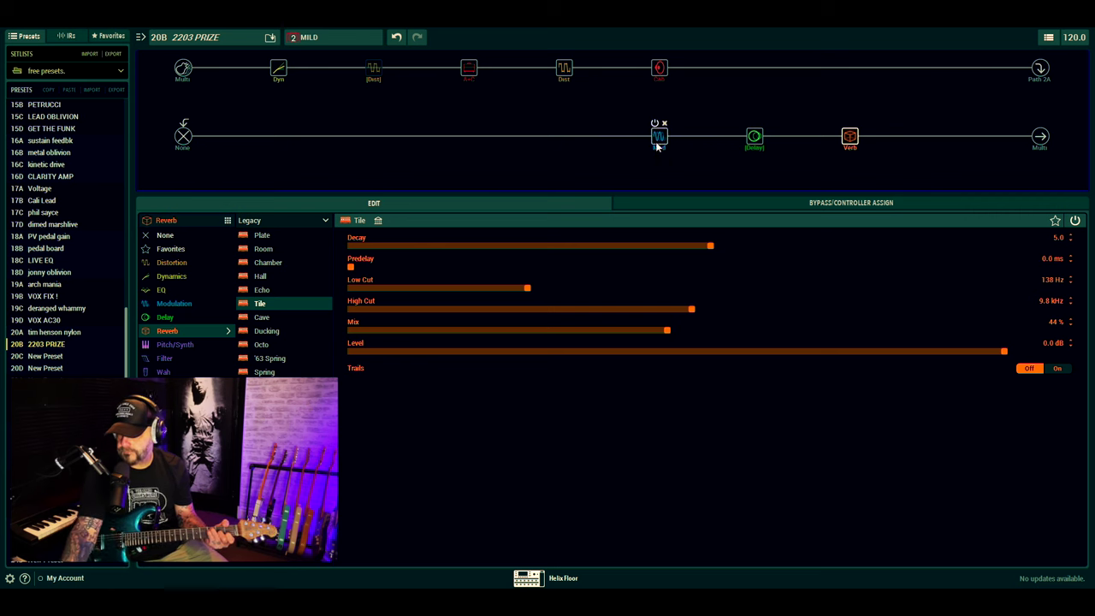
click(657, 144)
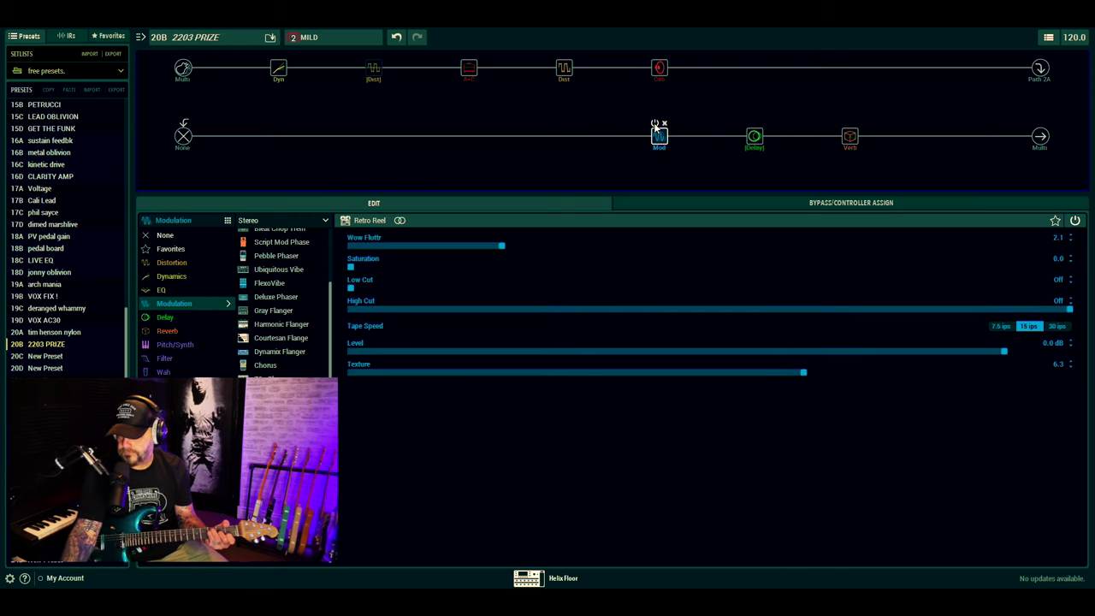
click(656, 125)
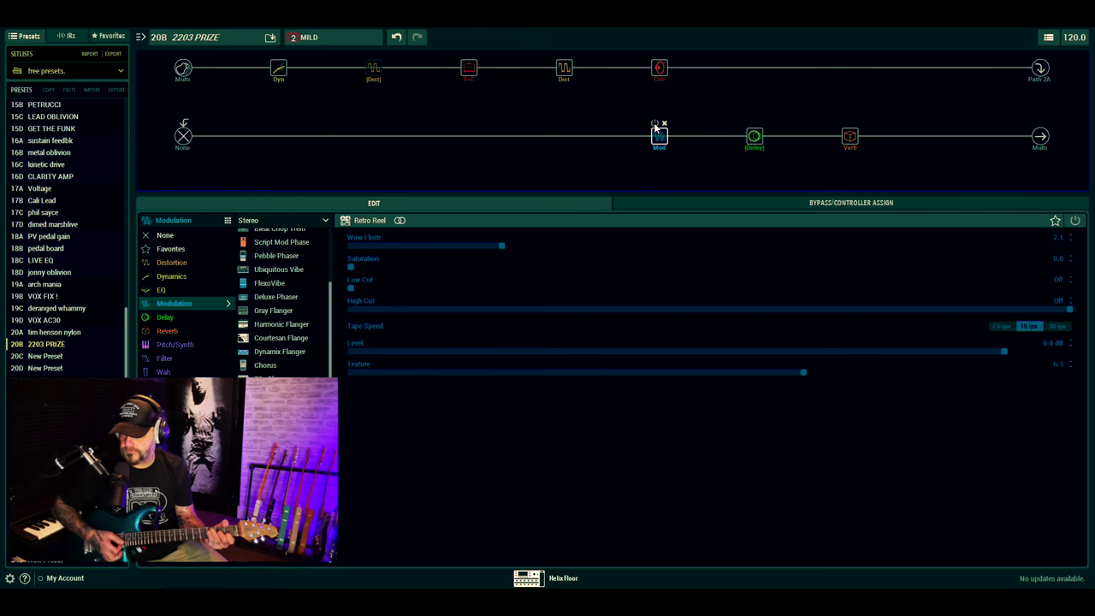
click(655, 125)
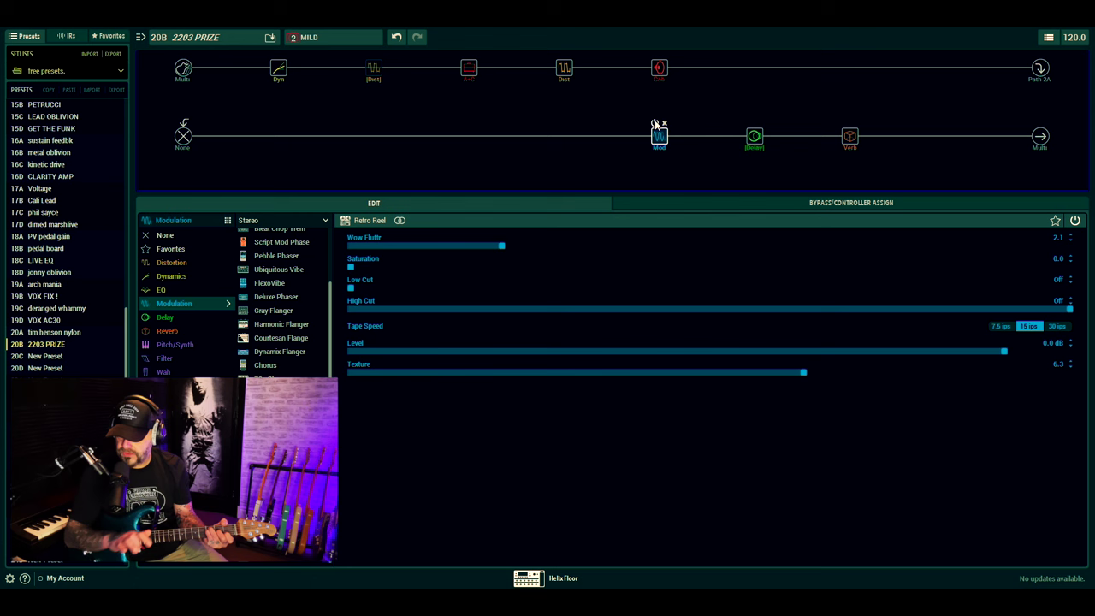
click(473, 74)
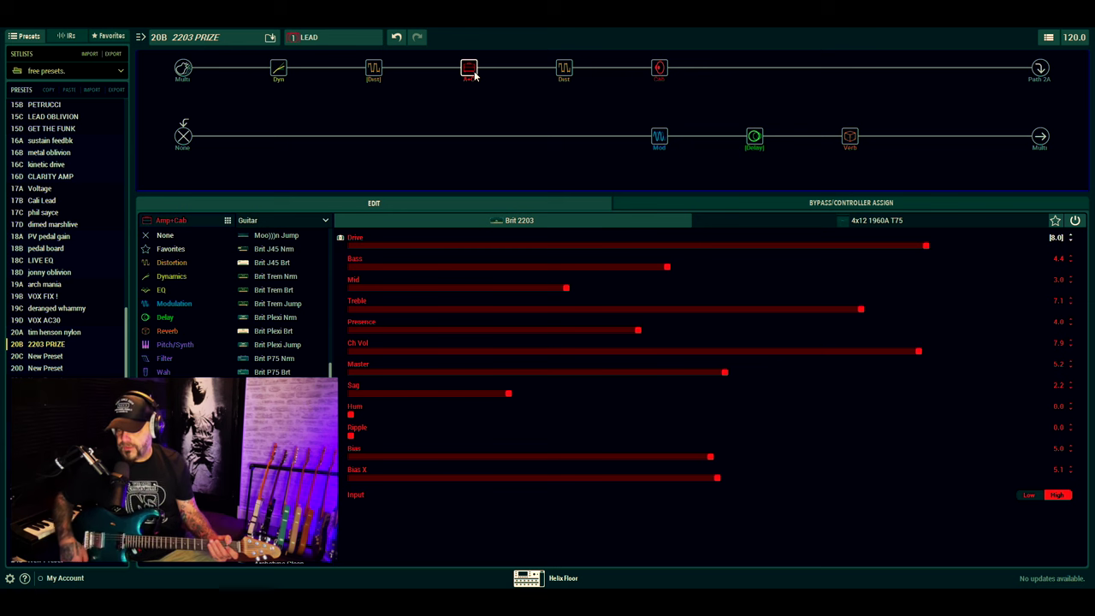
Check Prize Drive, return to the Brit 2203 amp under LEAD, then show Retro Reel.
click(373, 69)
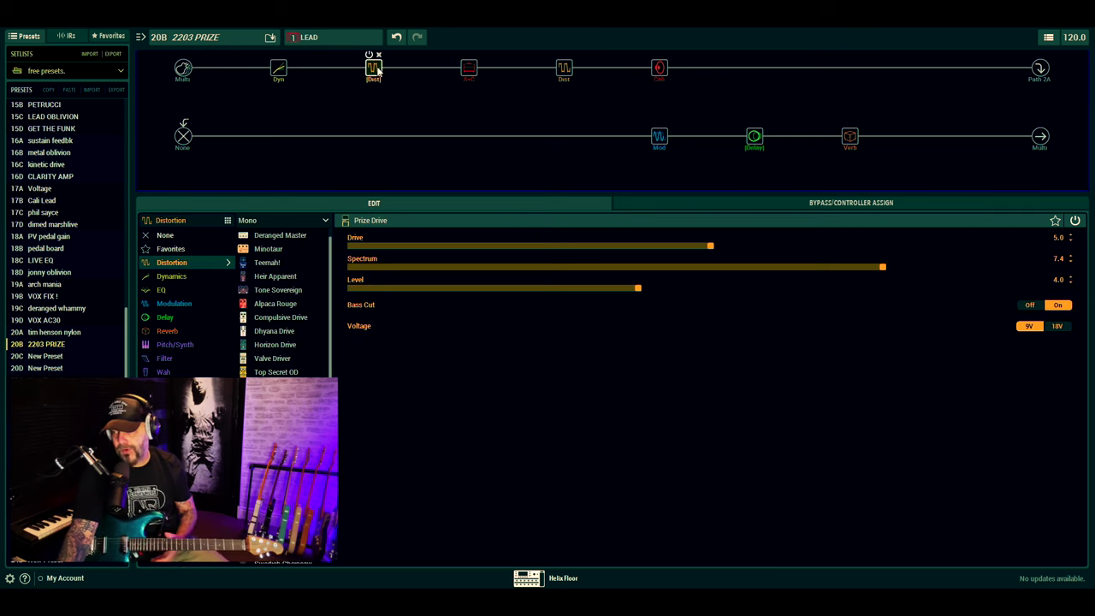
click(468, 70)
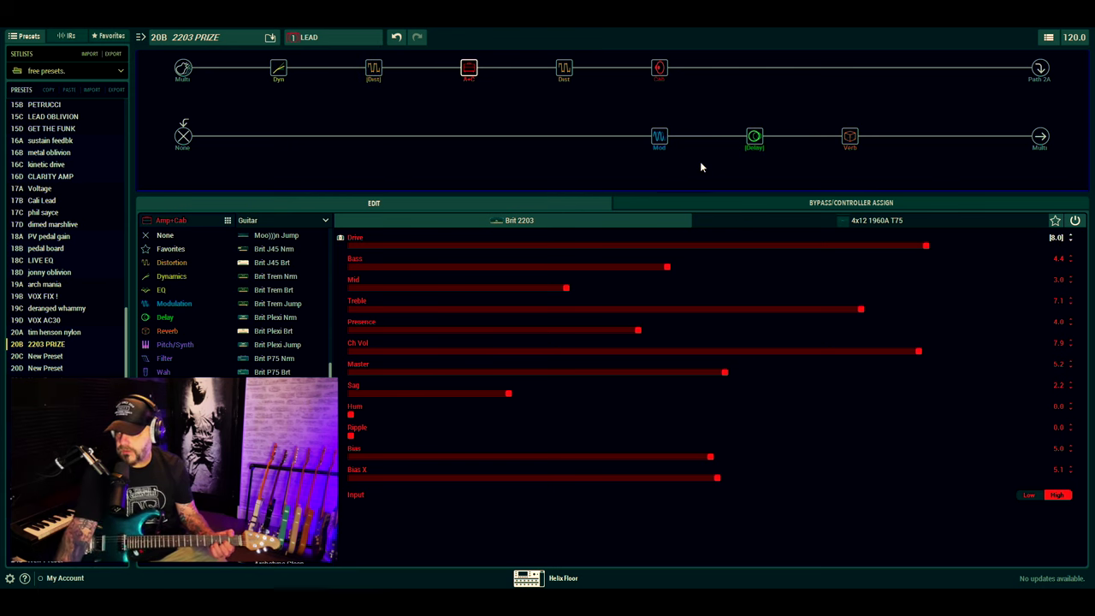
click(660, 138)
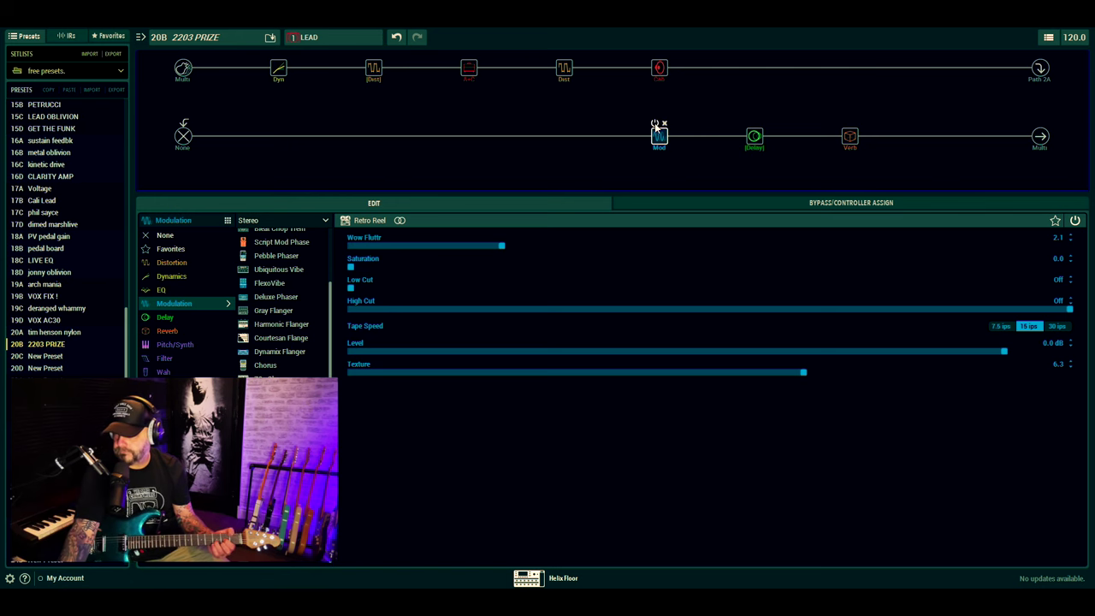
Toggle Retro Reel off and on four times to compare, leaving it enabled.
click(655, 125)
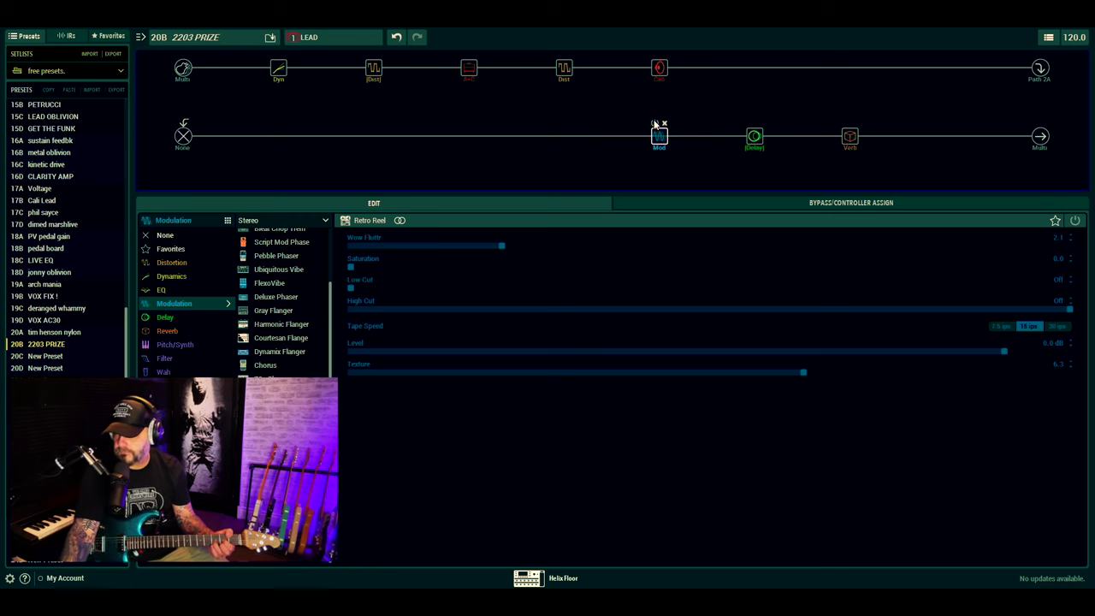
click(655, 126)
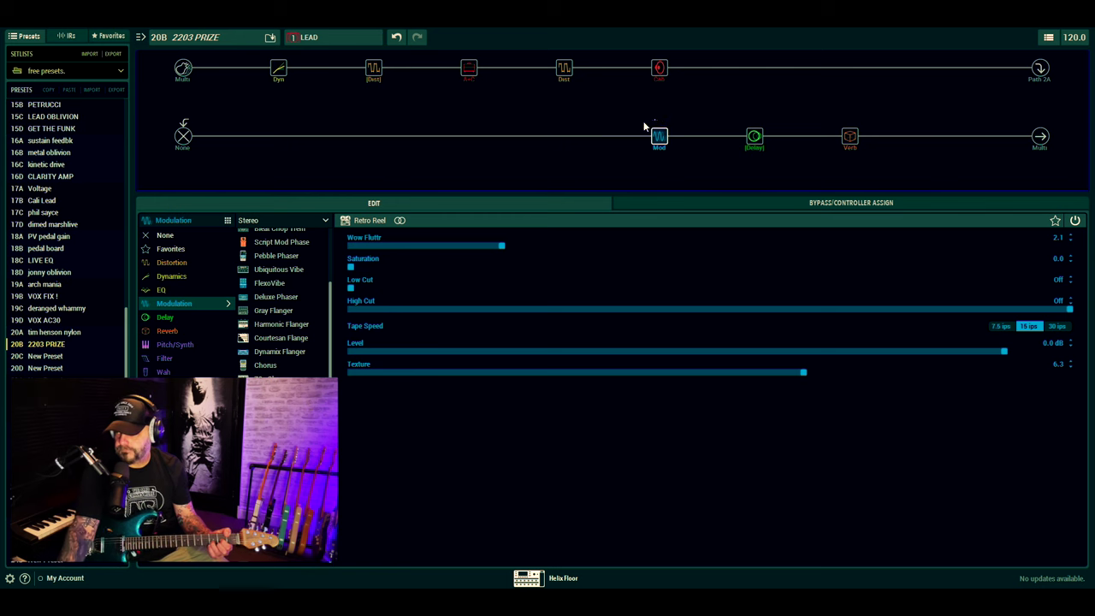
click(656, 125)
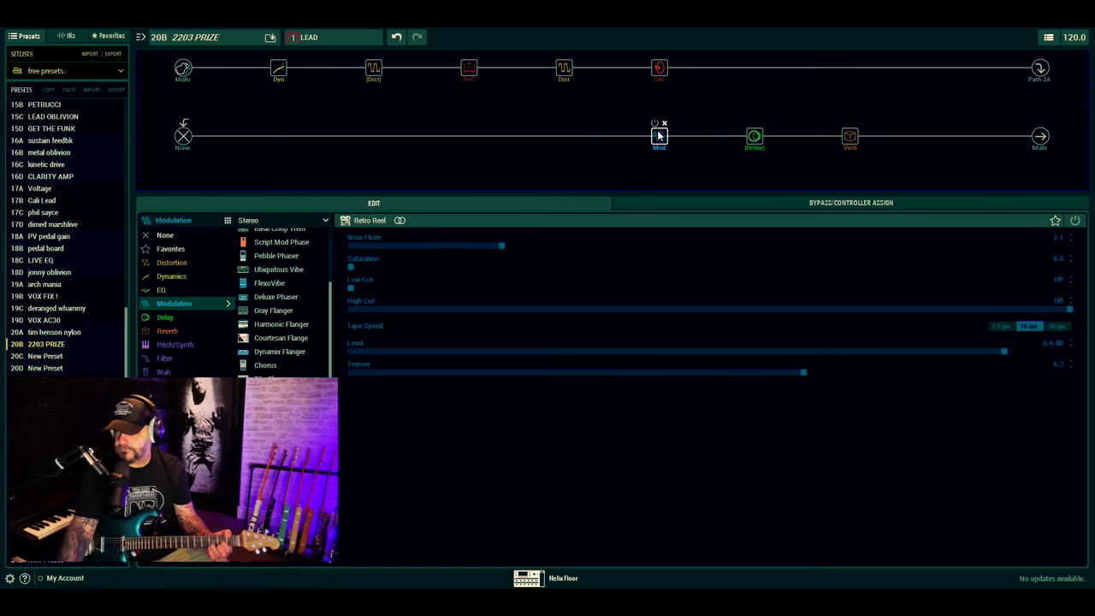
click(655, 126)
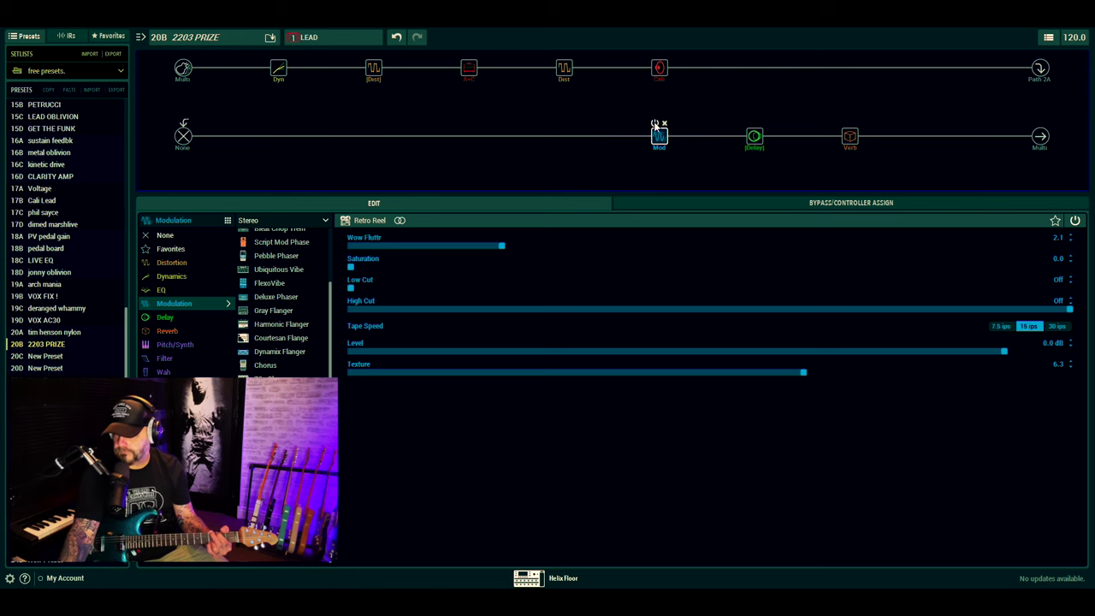
click(656, 126)
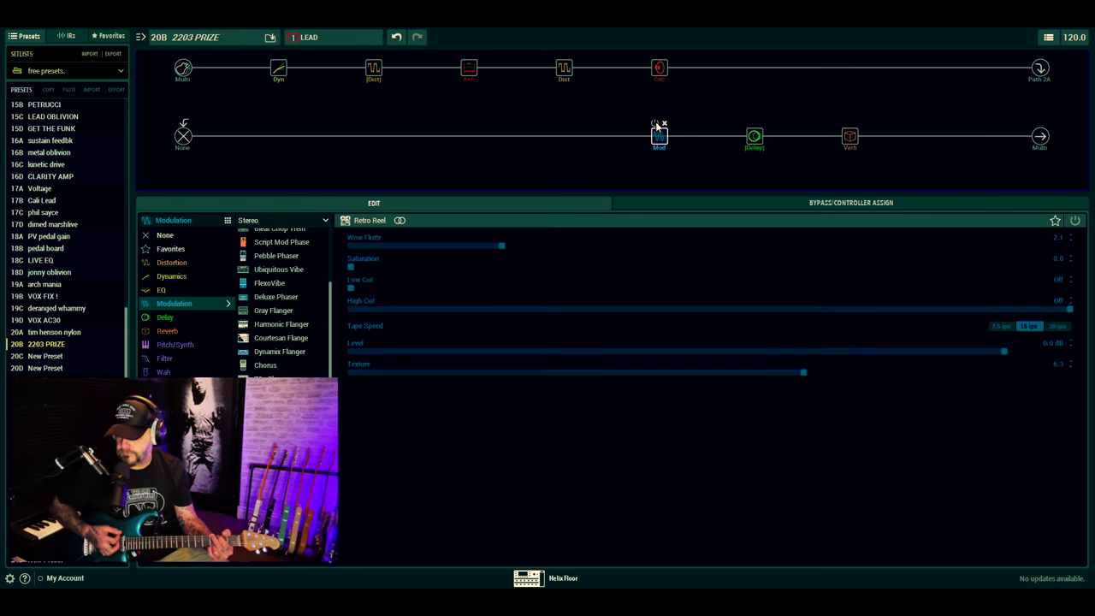
click(656, 126)
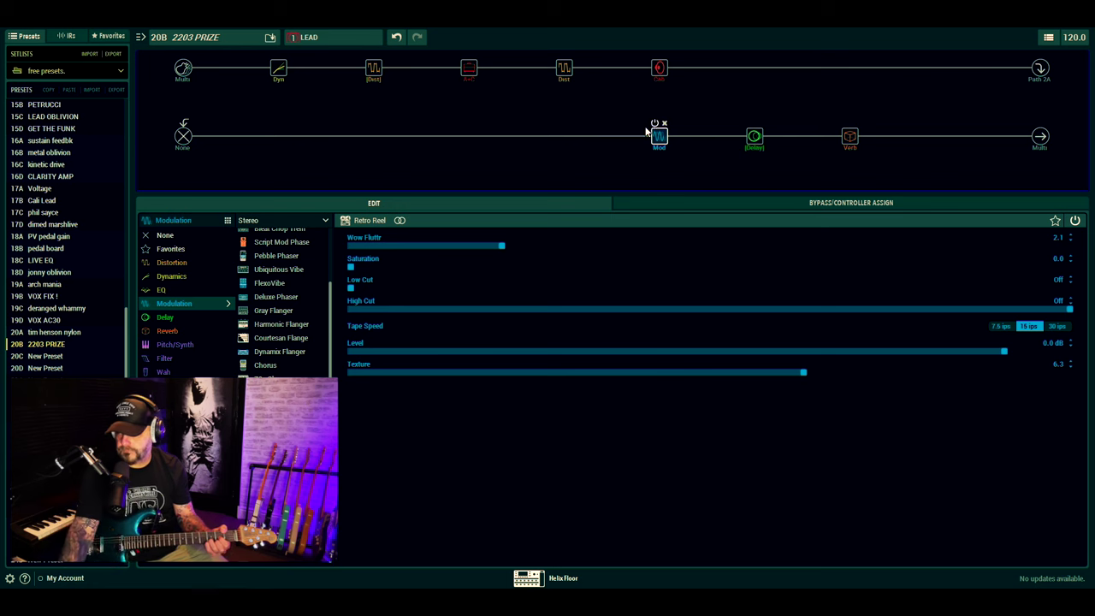
click(656, 126)
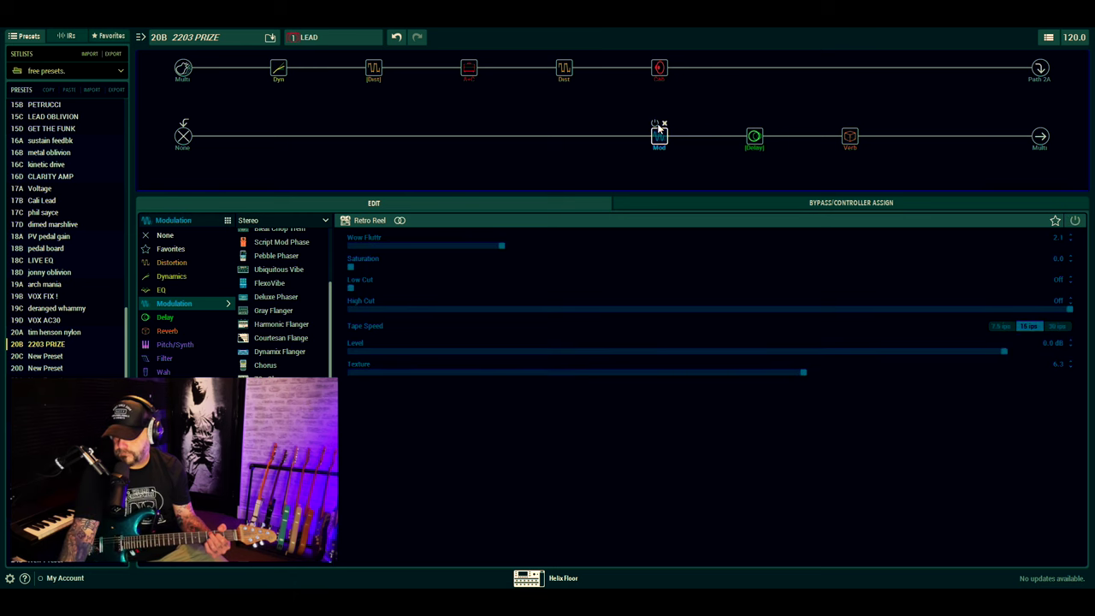
click(656, 126)
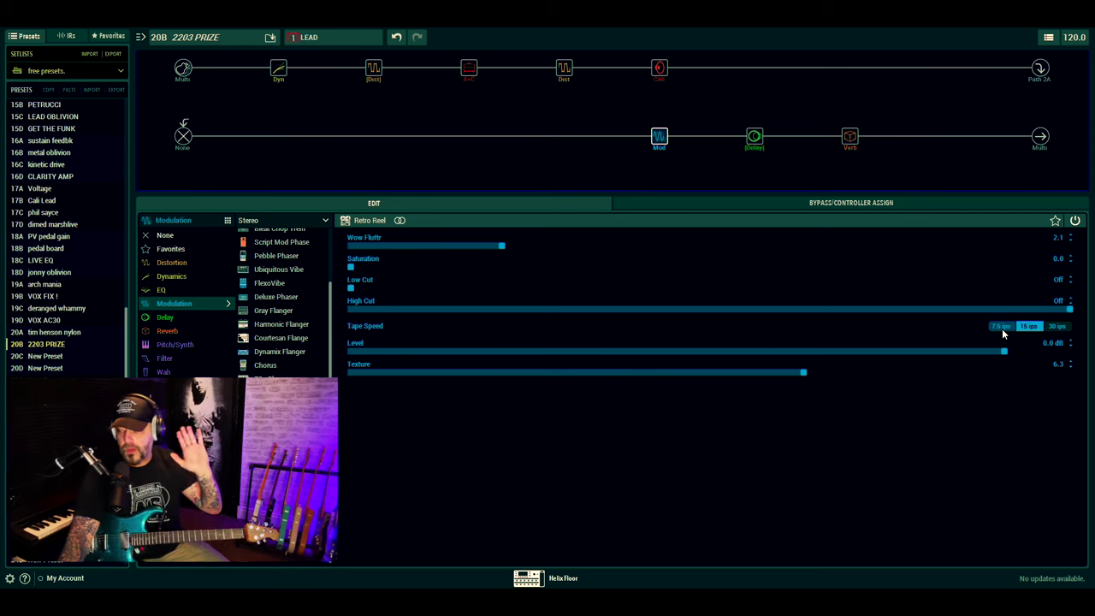
click(488, 245)
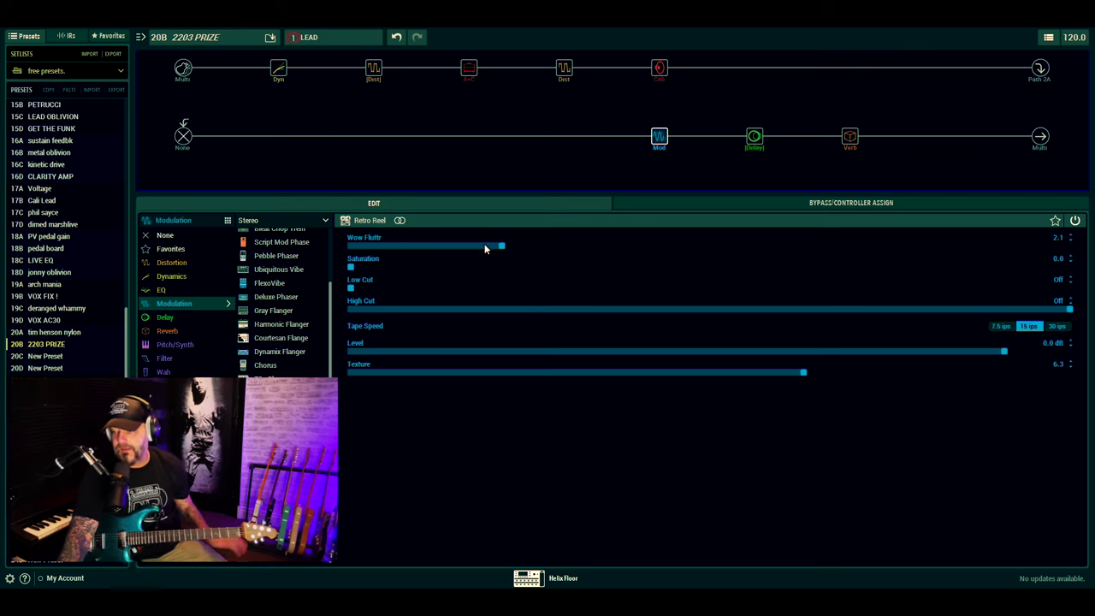